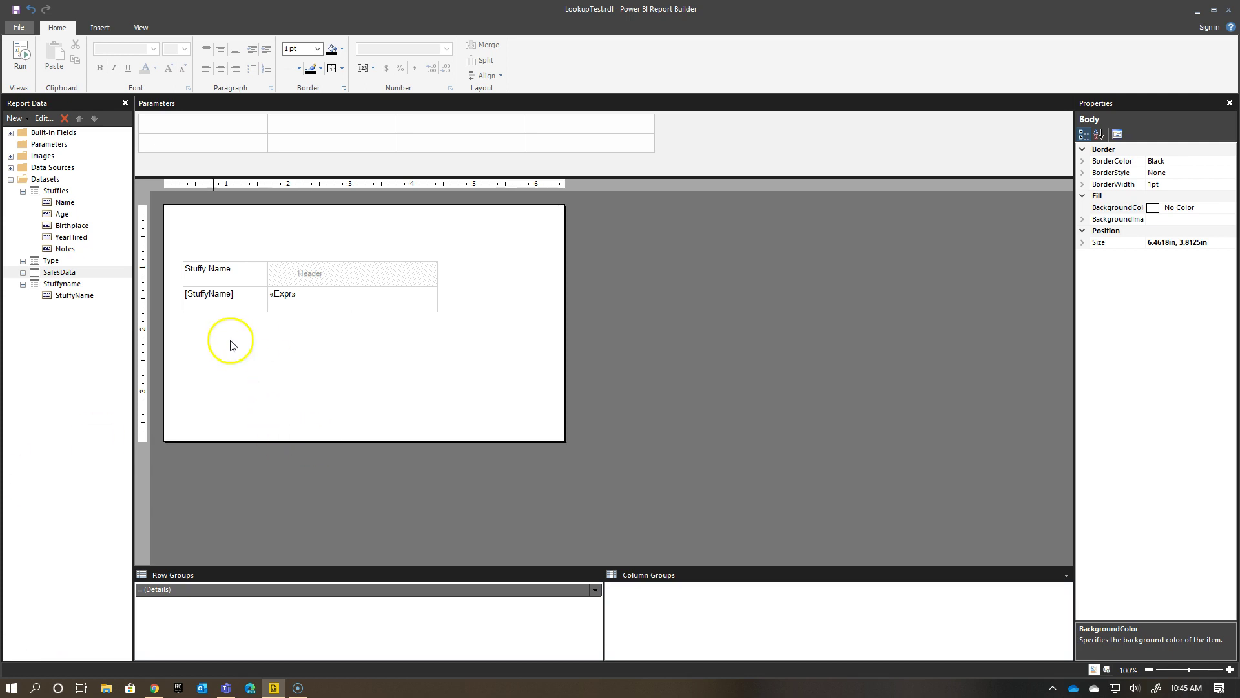
Expand Data Sources in the Report Data pane to show StuffyDataSource.
left_click(11, 168)
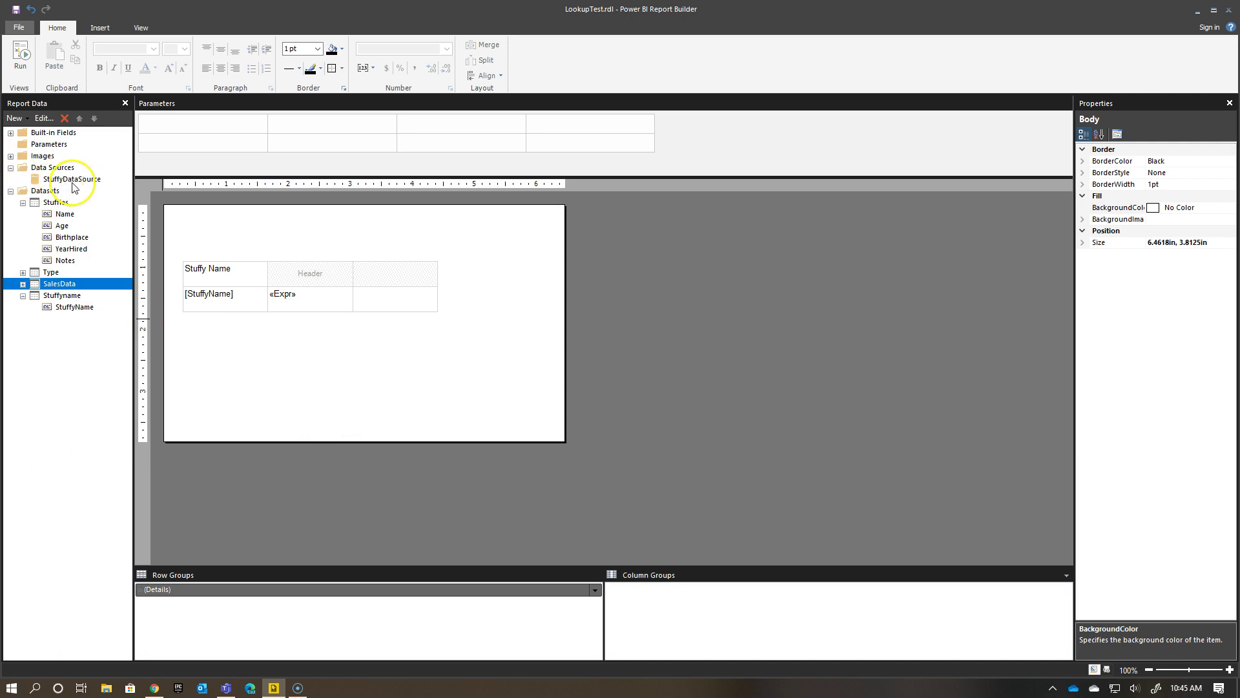
Collapse the Stuffies and Stuffyname field lists and open Stuffyname's context menu.
left_click(23, 202)
left_click(22, 237)
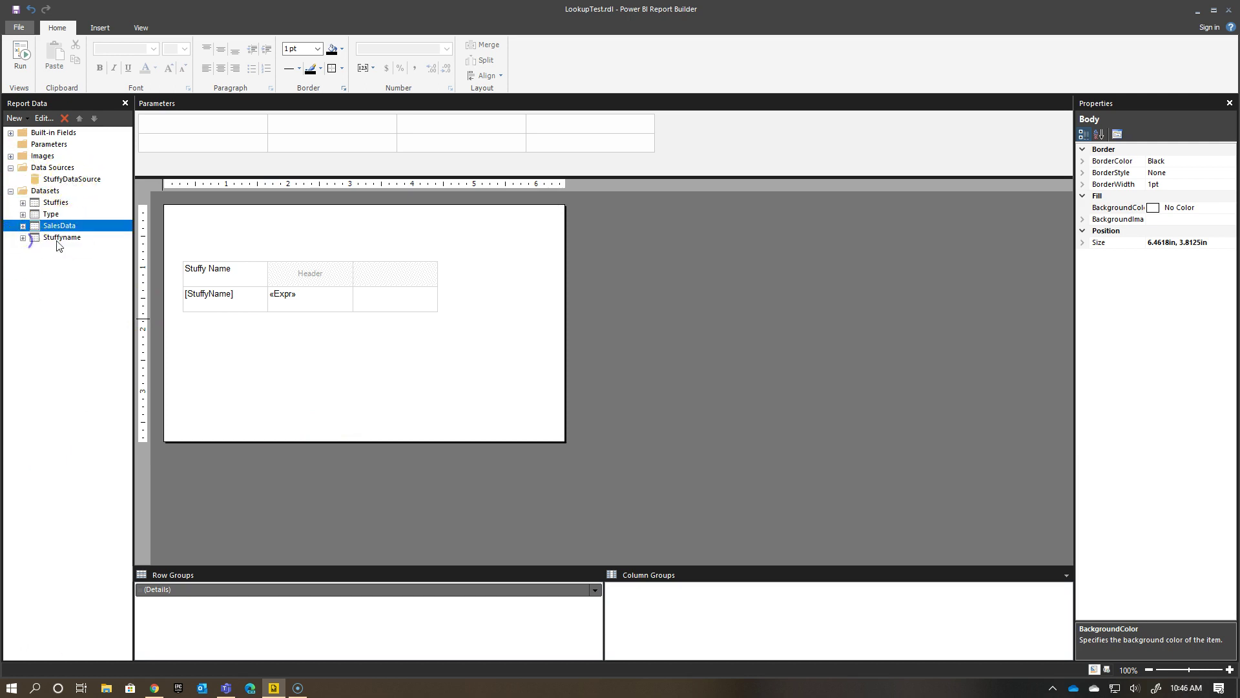
left_click(57, 203)
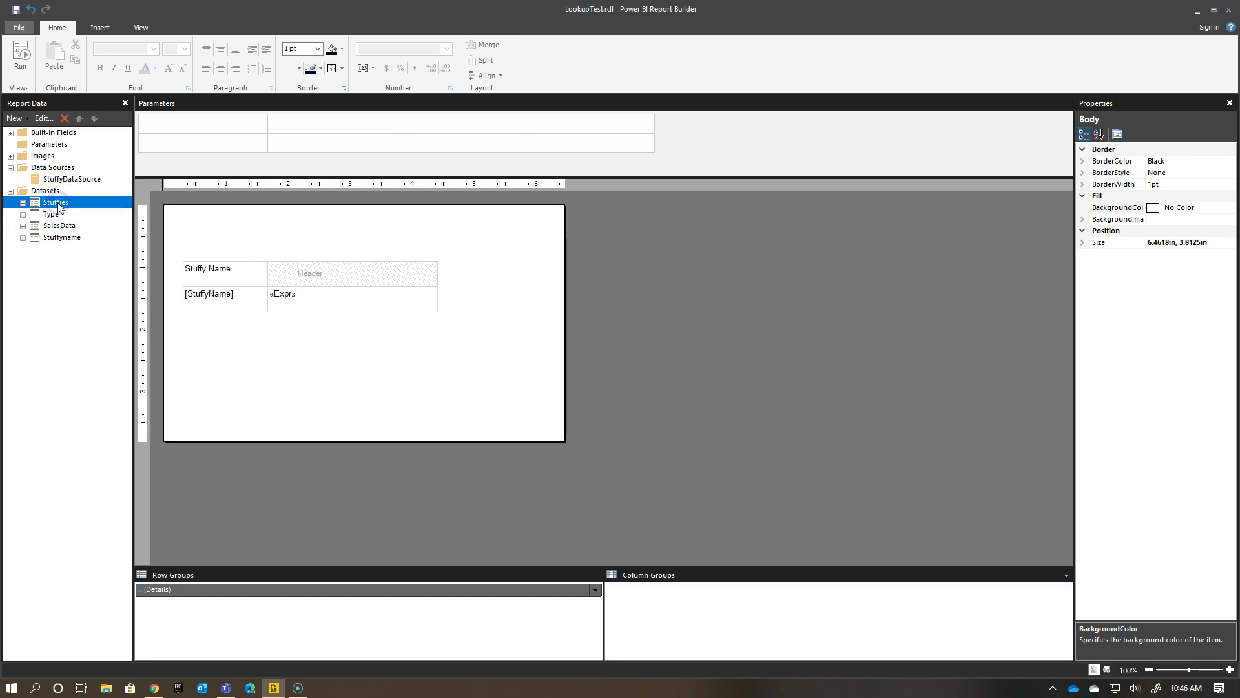
left_click(64, 239)
right_click(63, 238)
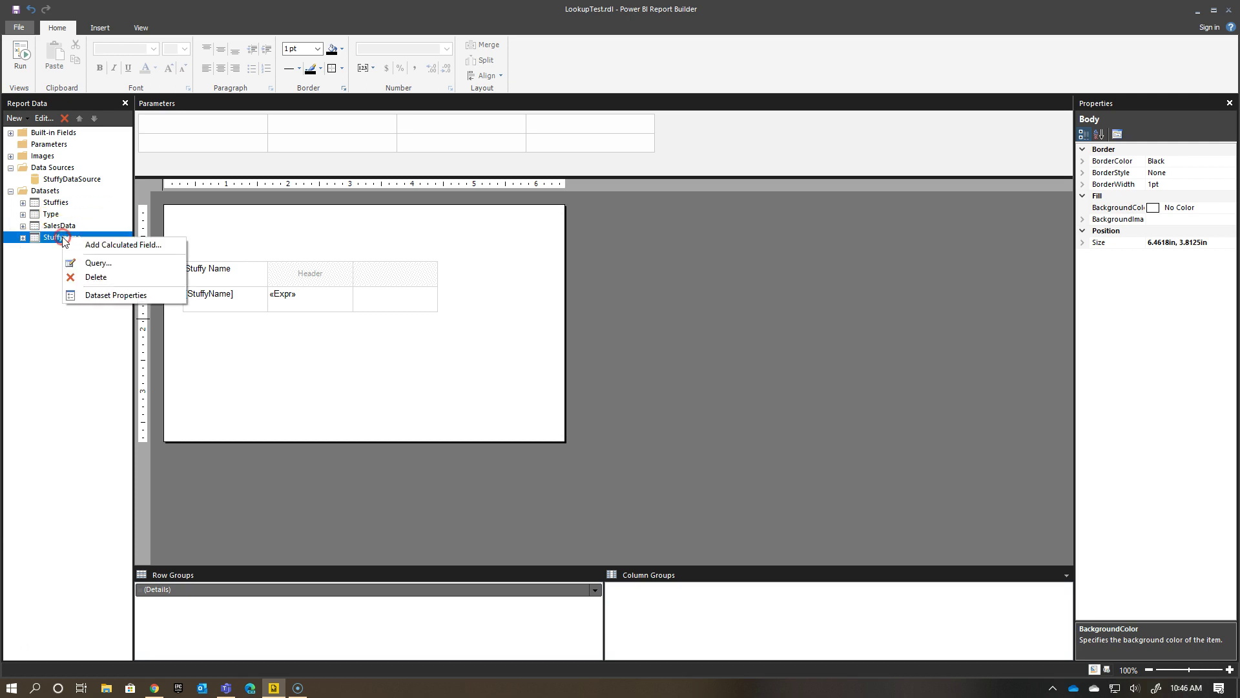
View the Stuffyname query's rows, then close it without saving changes.
left_click(97, 263)
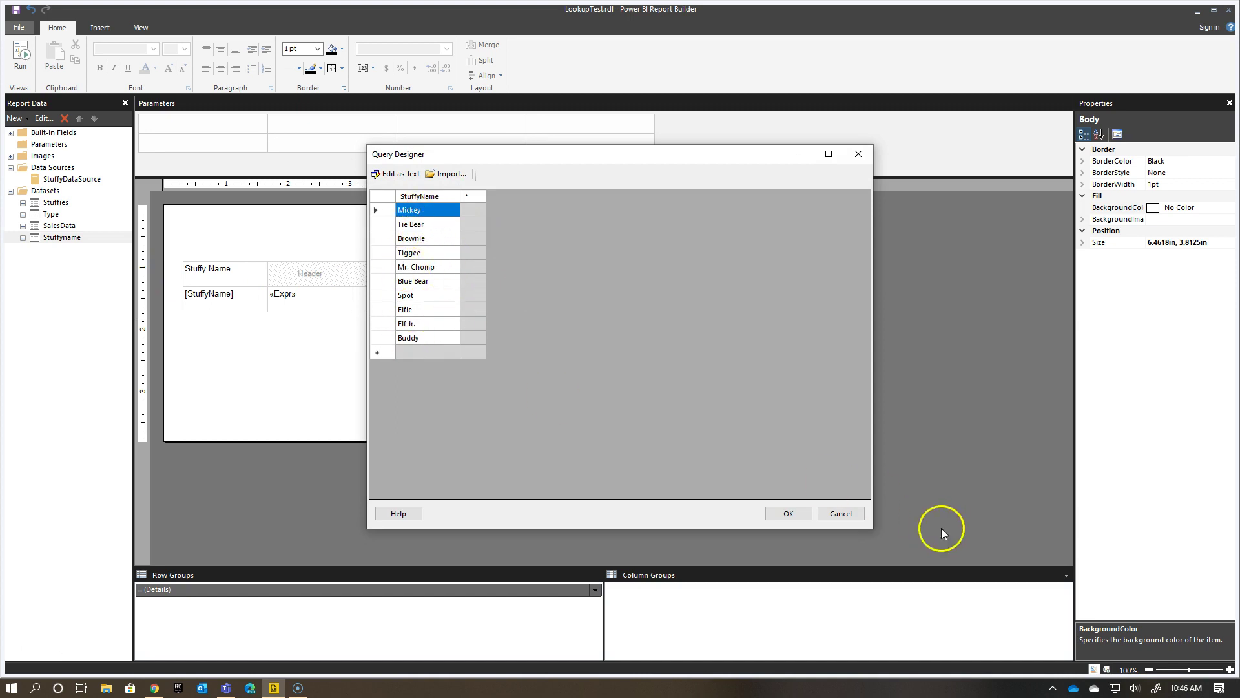
left_click(841, 513)
left_click(666, 392)
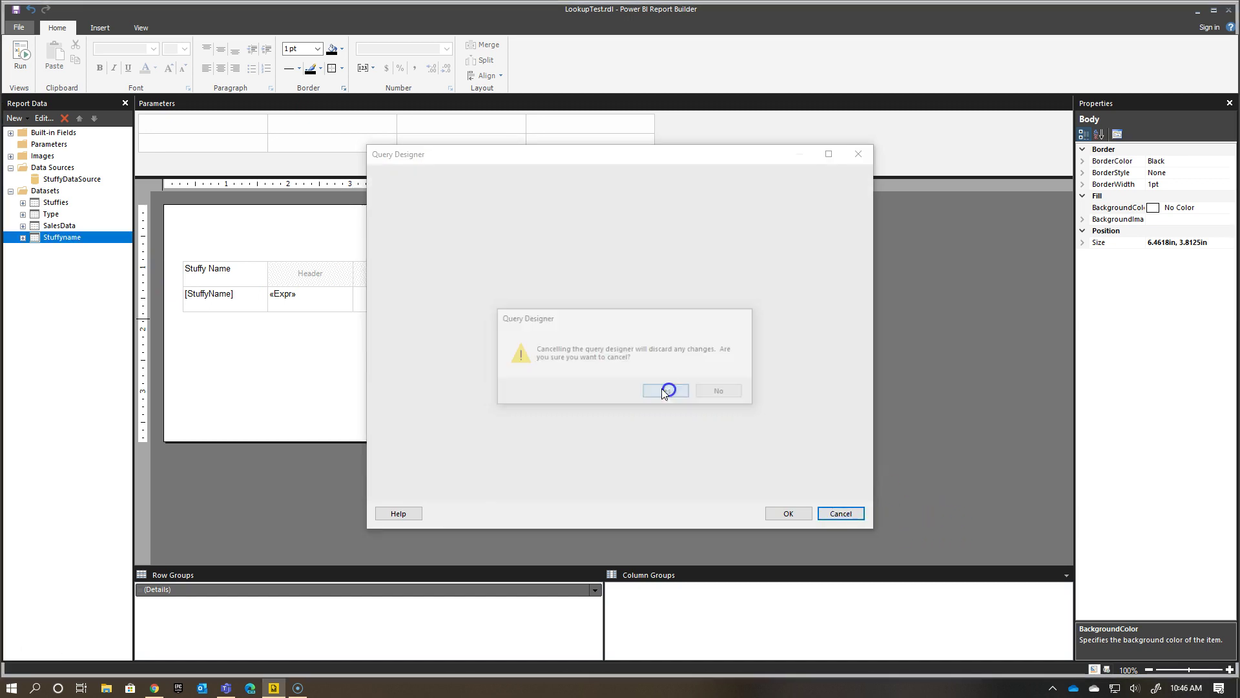
Inspect the Stuffies dataset's query in Query Designer and close Dataset Properties unchanged.
double_click(56, 204)
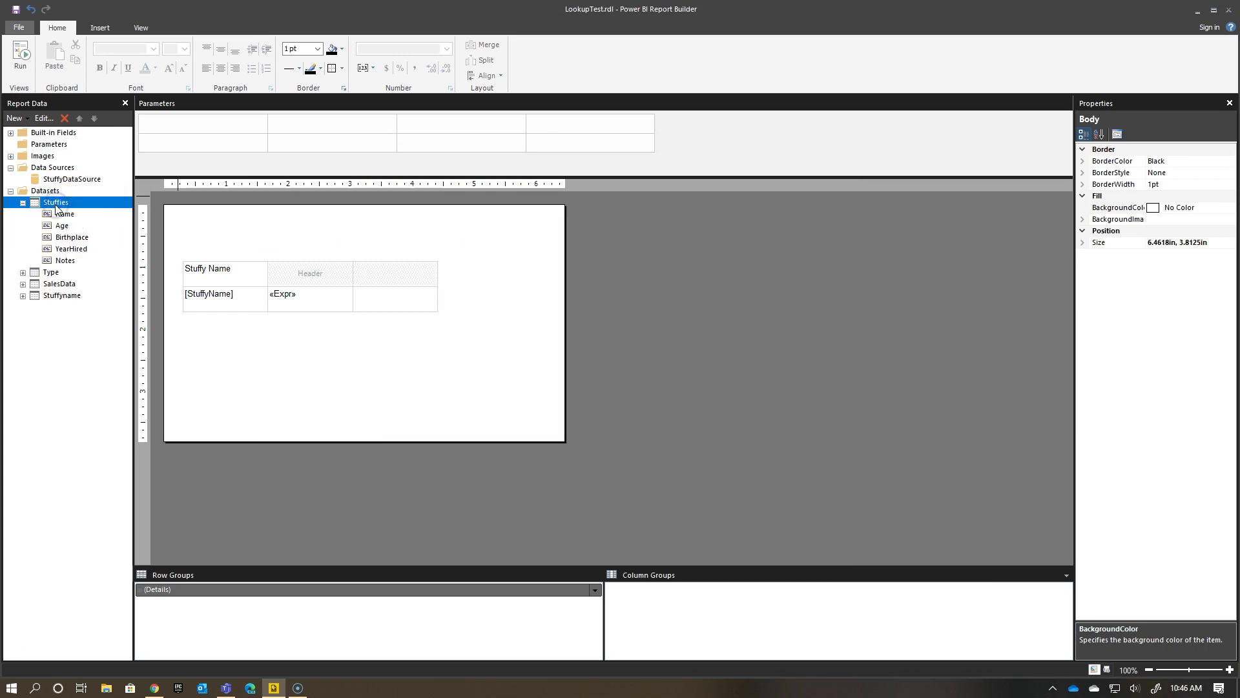
left_click(666, 472)
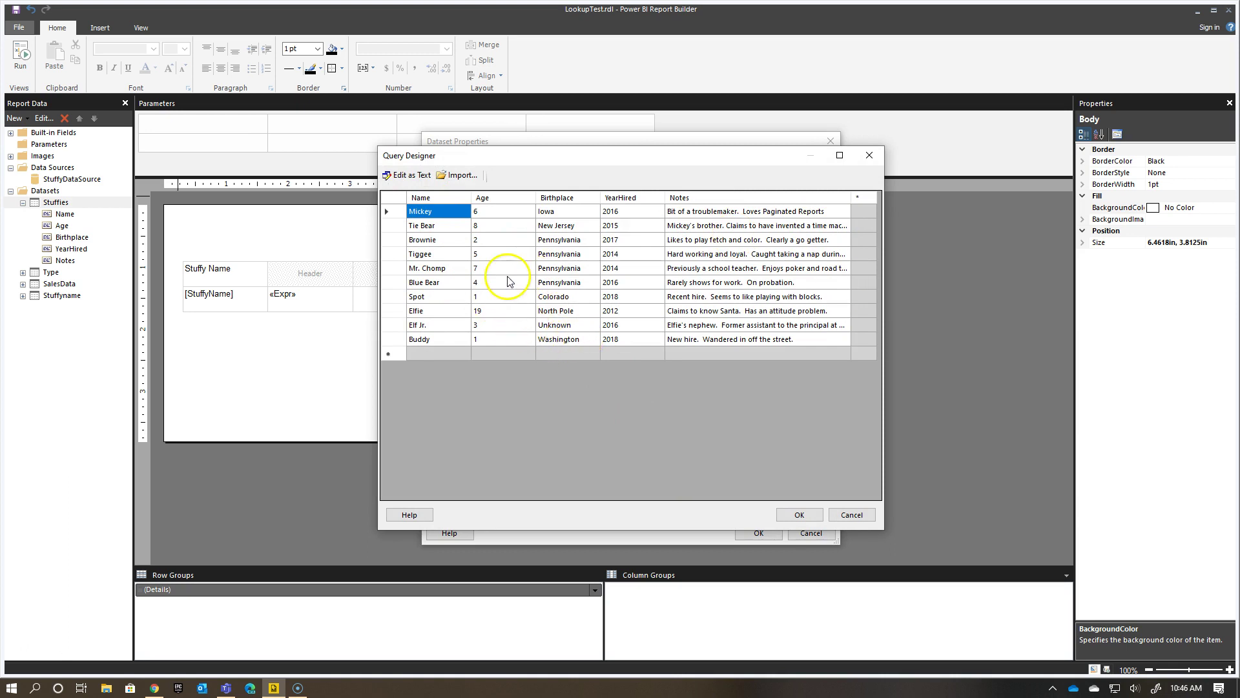
left_click(851, 514)
left_click(807, 531)
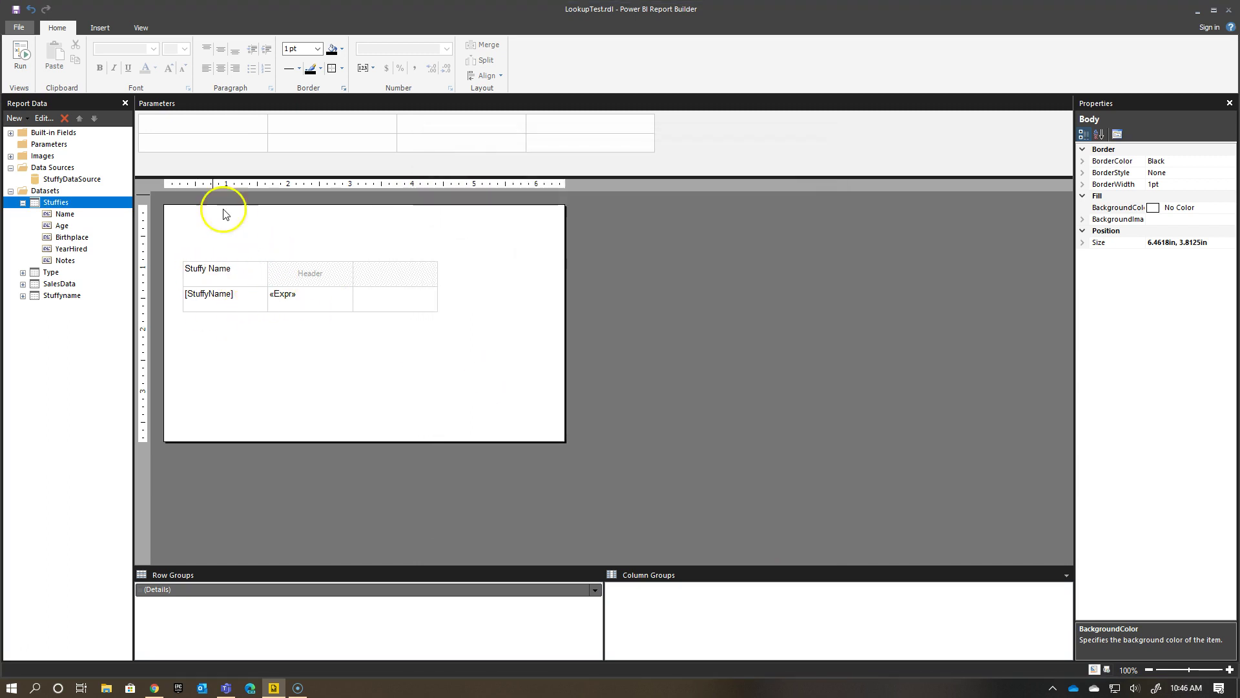
Check the Stuffy Name cell's field, then open Placeholder Properties for the second column's «Expr» cell.
left_click(99, 29)
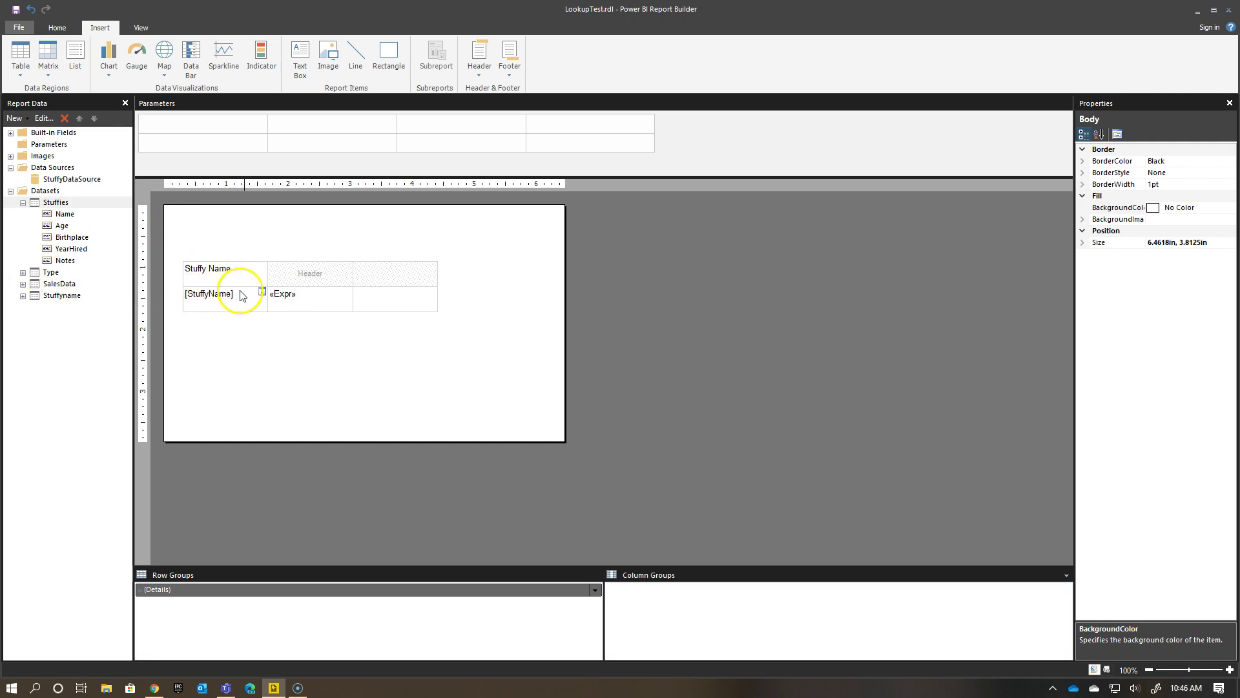
left_click(262, 292)
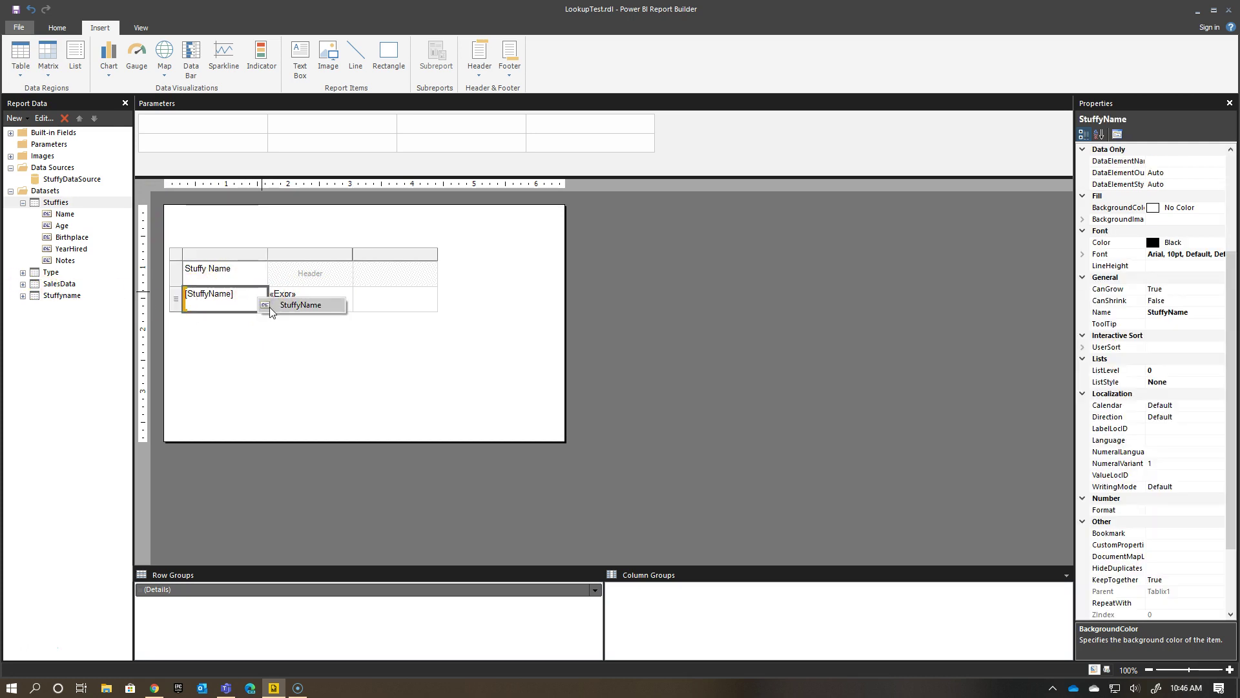
left_click(263, 325)
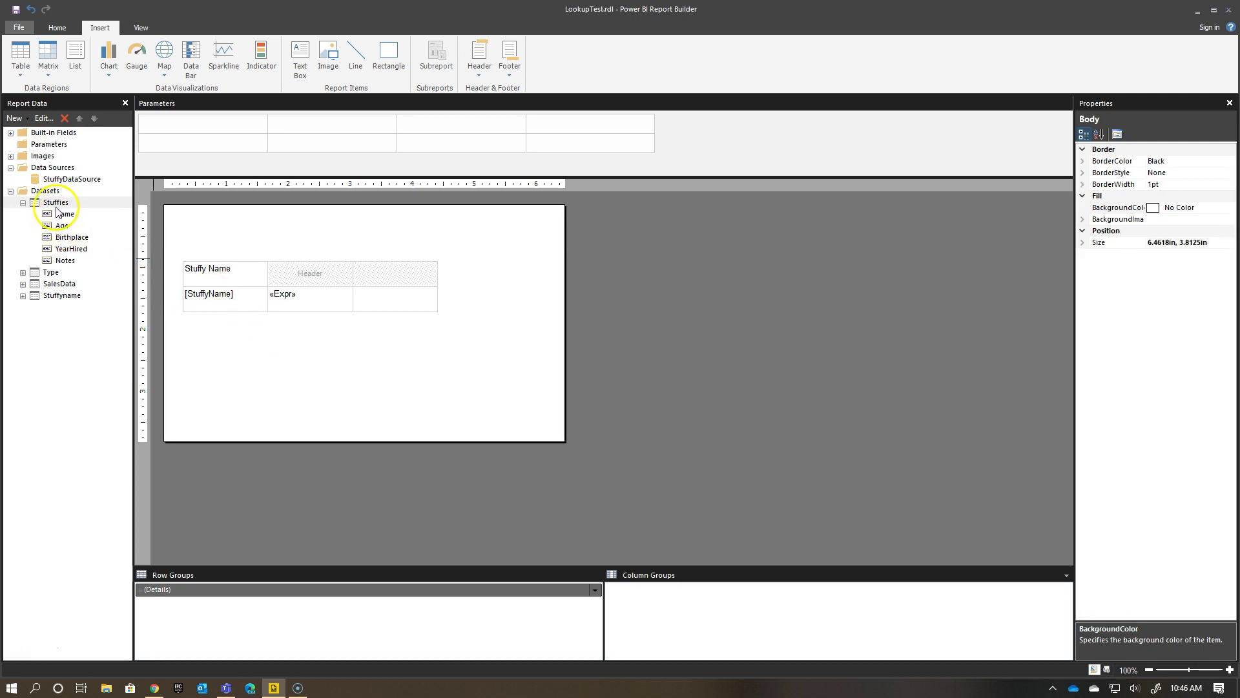
mouse_move(285, 293)
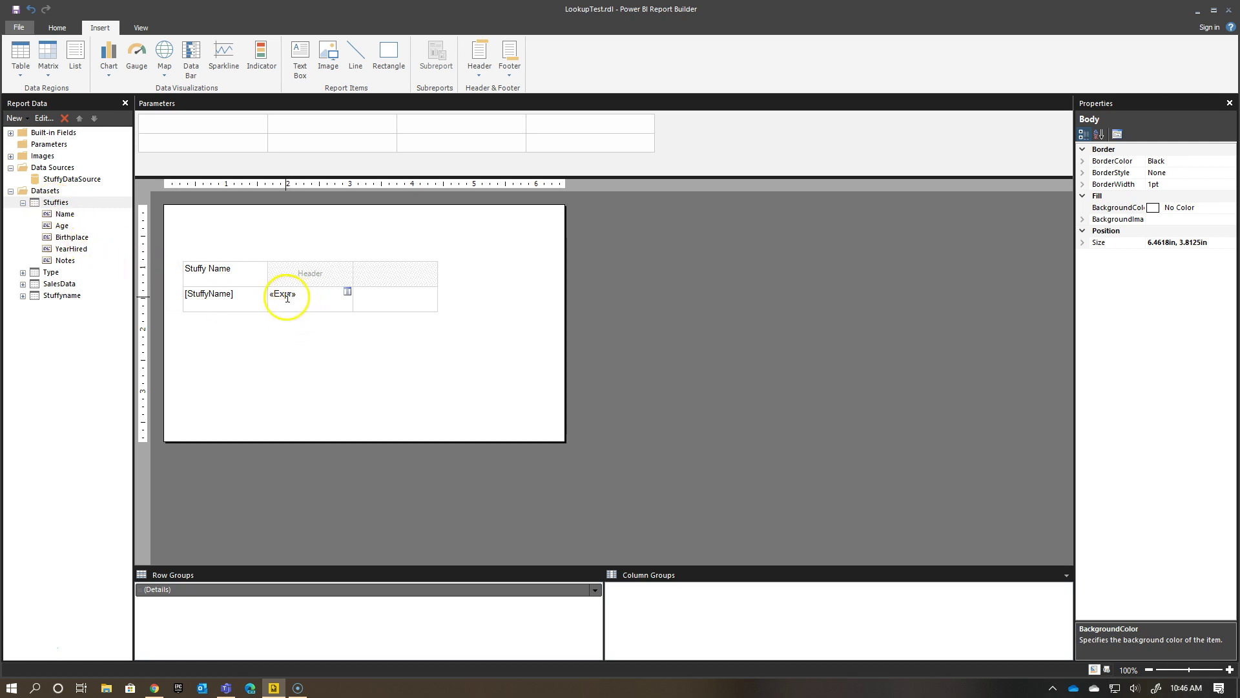
double_click(285, 293)
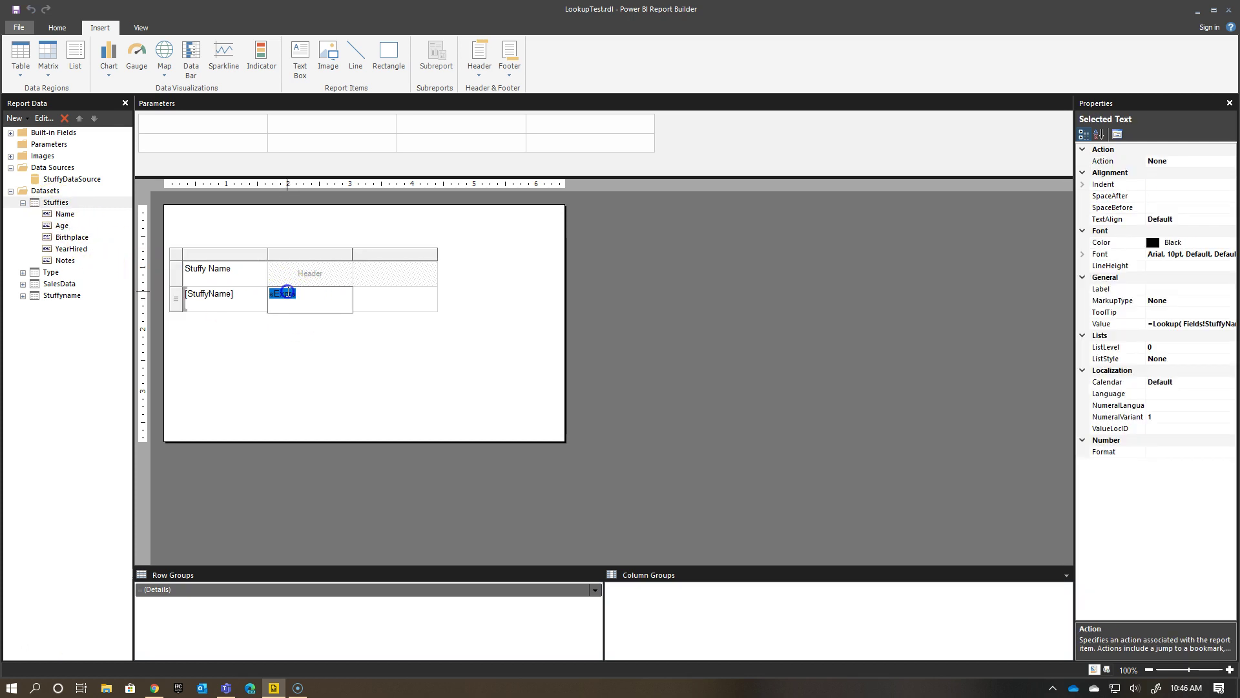
double_click(285, 294)
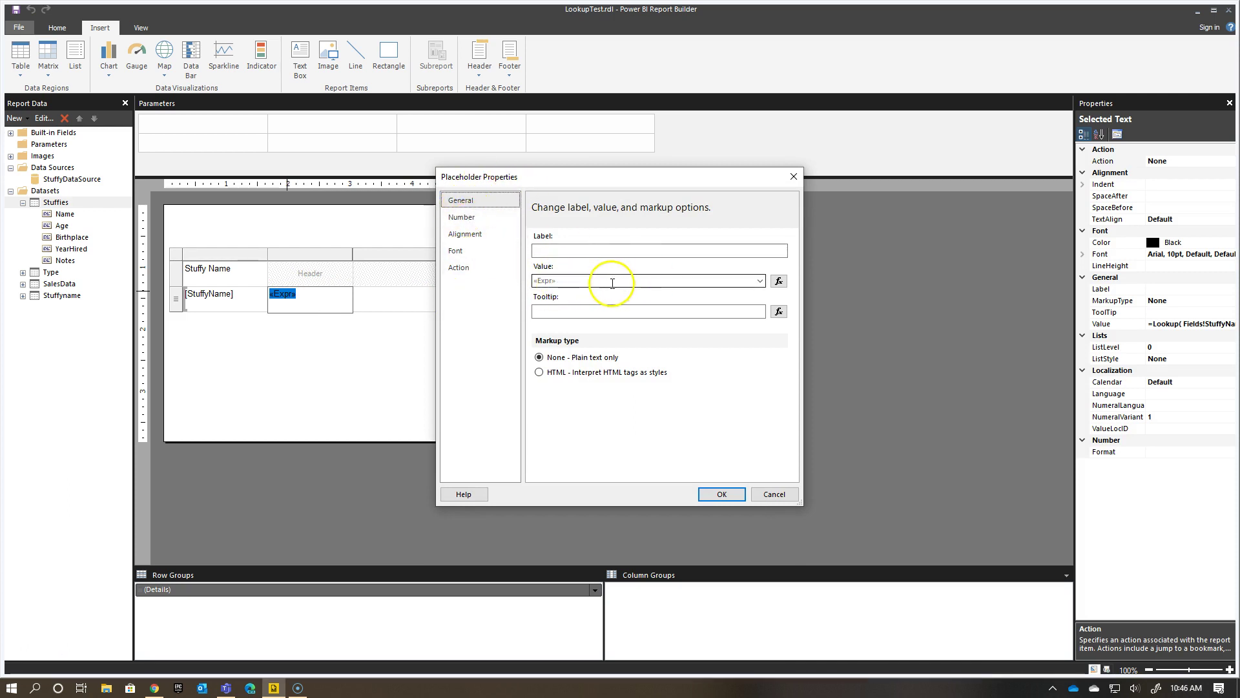
Open the Expression dialog for the placeholder's Lookup value returning YearHired from Stuffies.
left_click(779, 281)
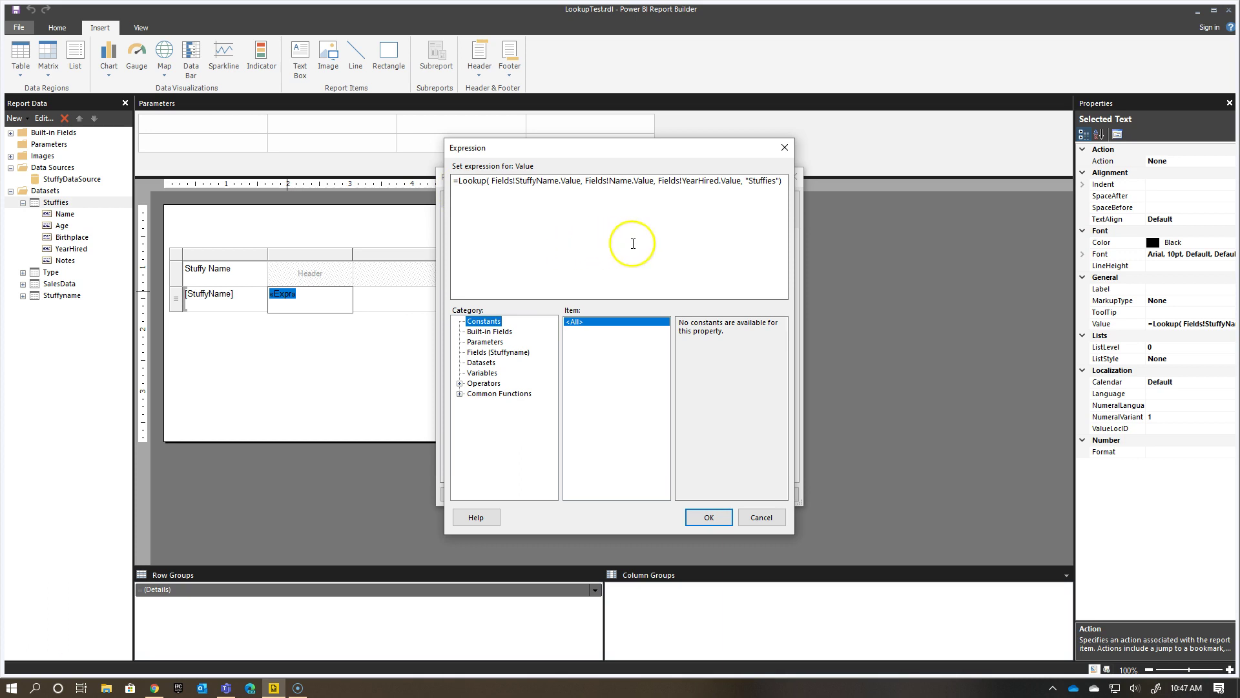
left_click_drag(658, 181, 741, 181)
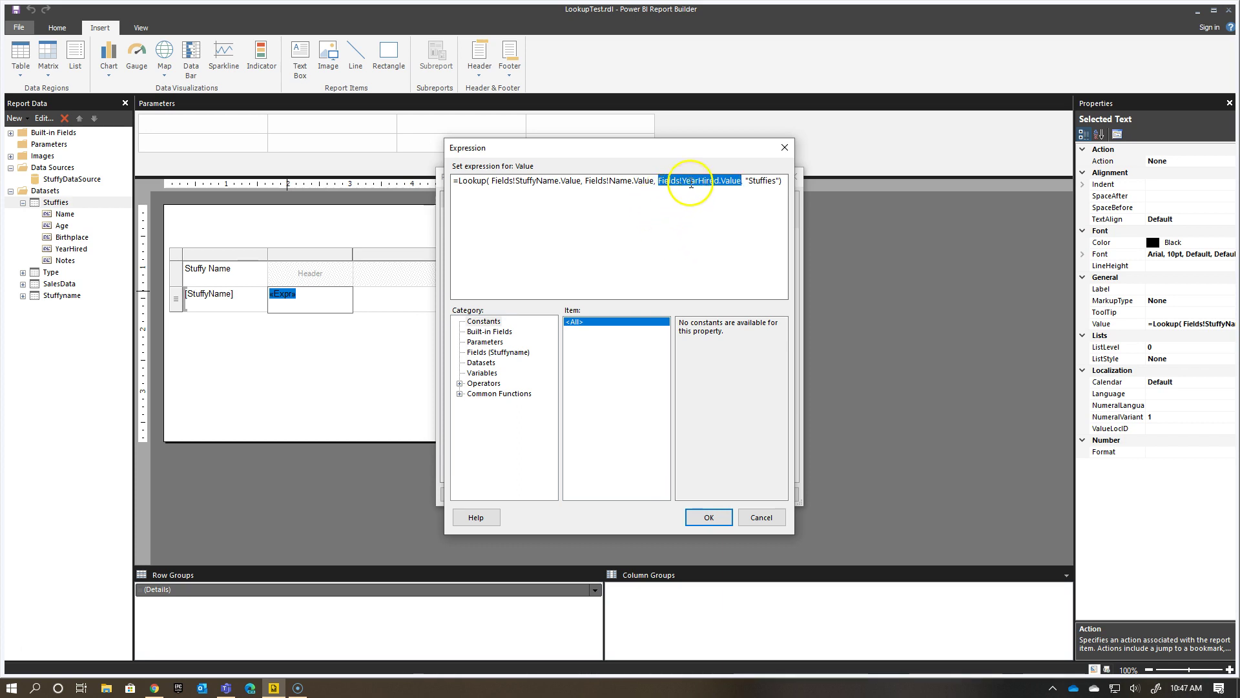
left_click(706, 184)
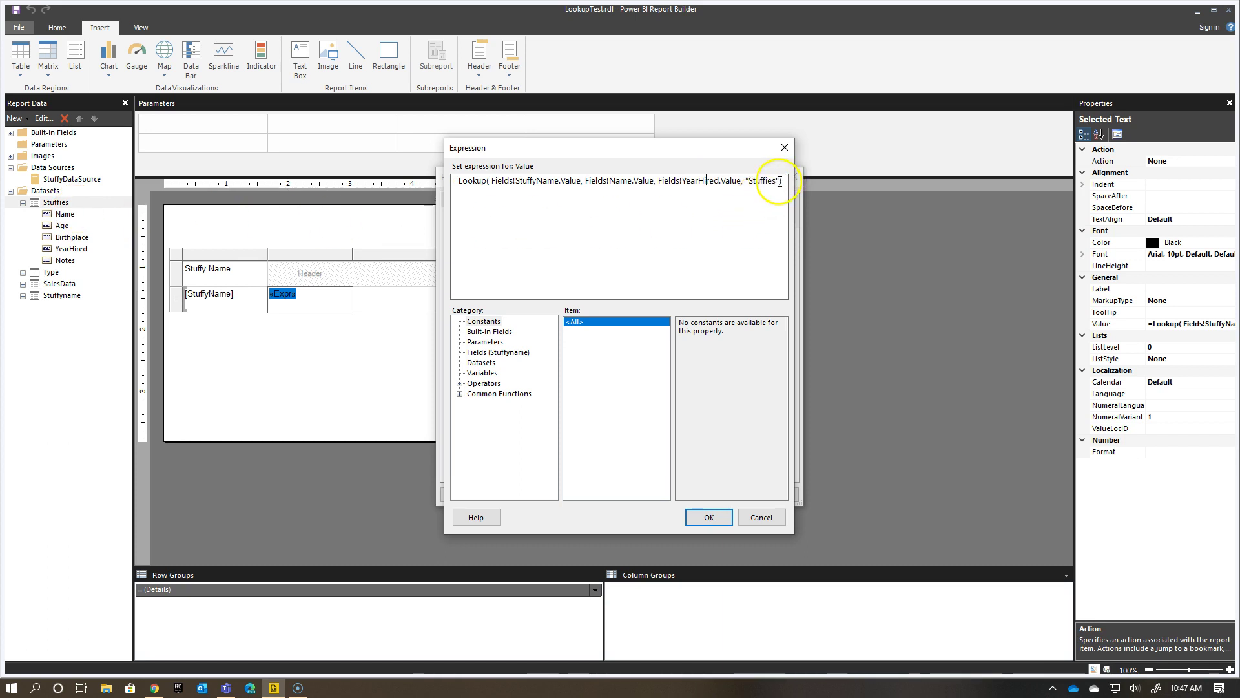
left_click_drag(779, 182, 746, 185)
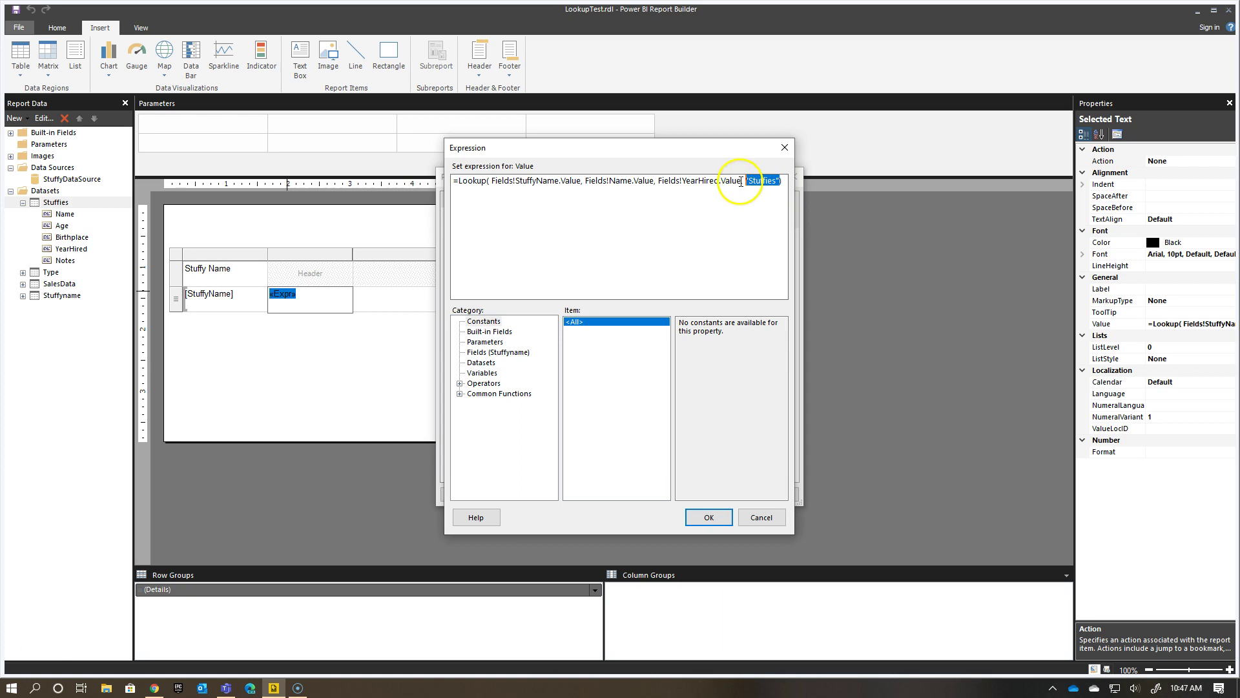
left_click_drag(743, 181, 658, 183)
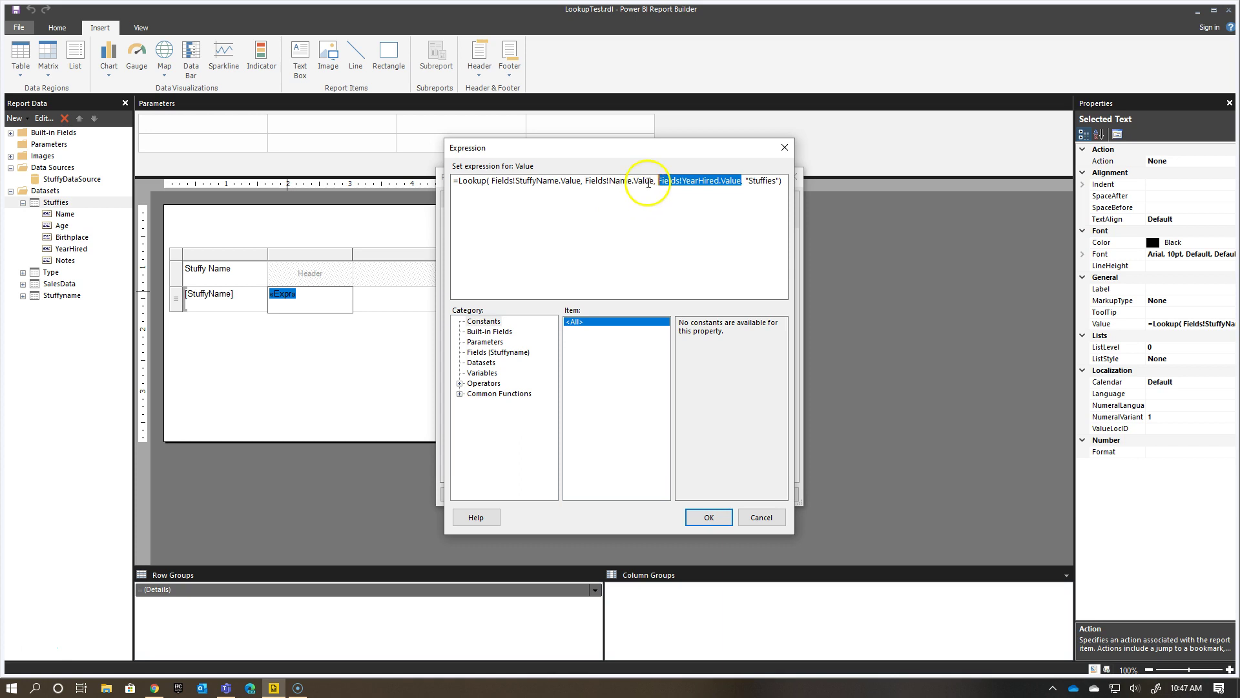
left_click_drag(654, 182, 586, 183)
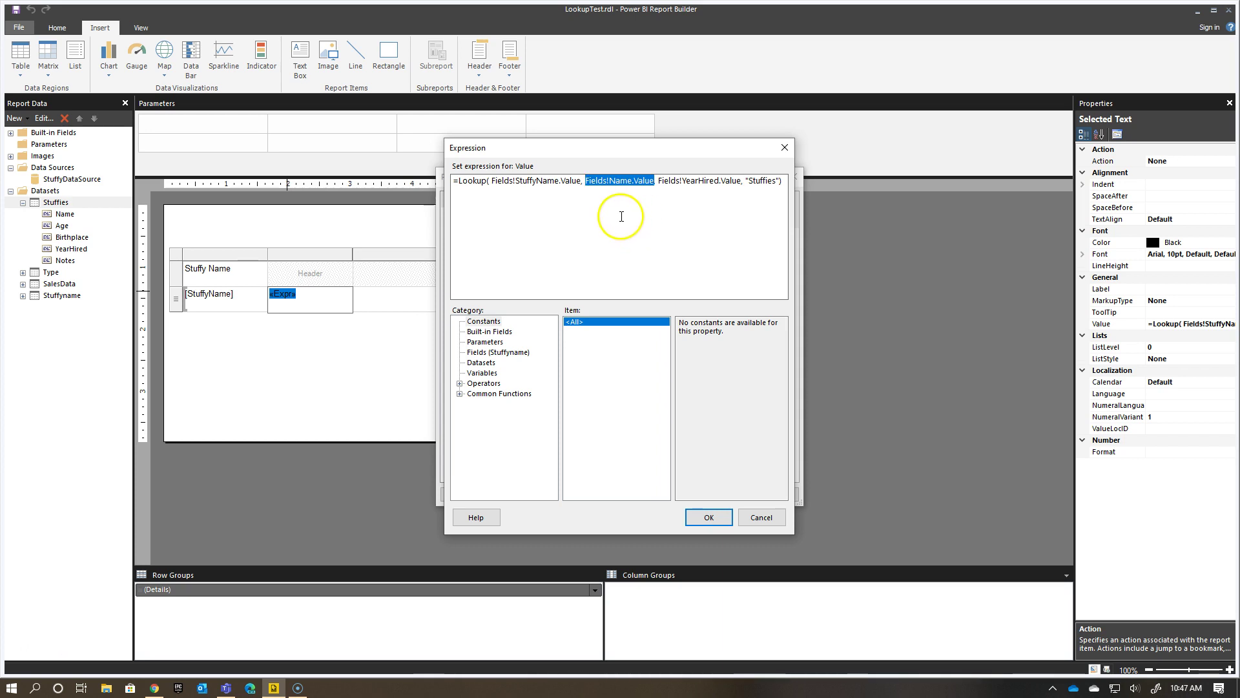
left_click(607, 217)
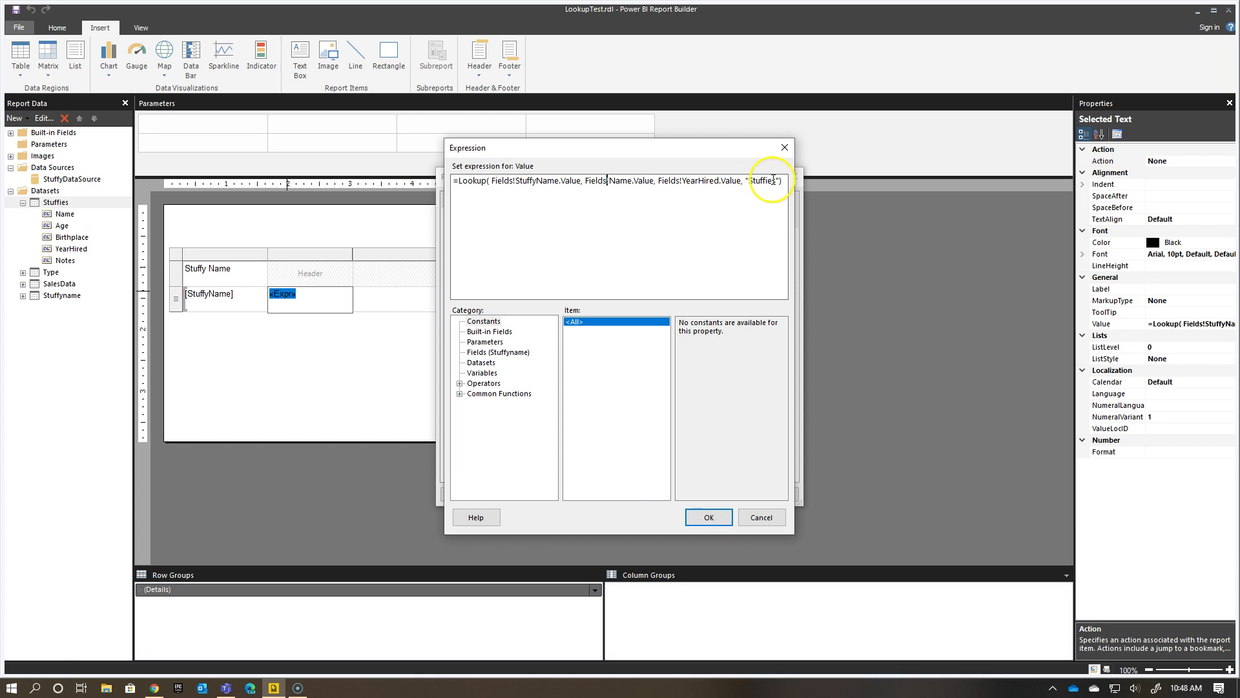
left_click(724, 185)
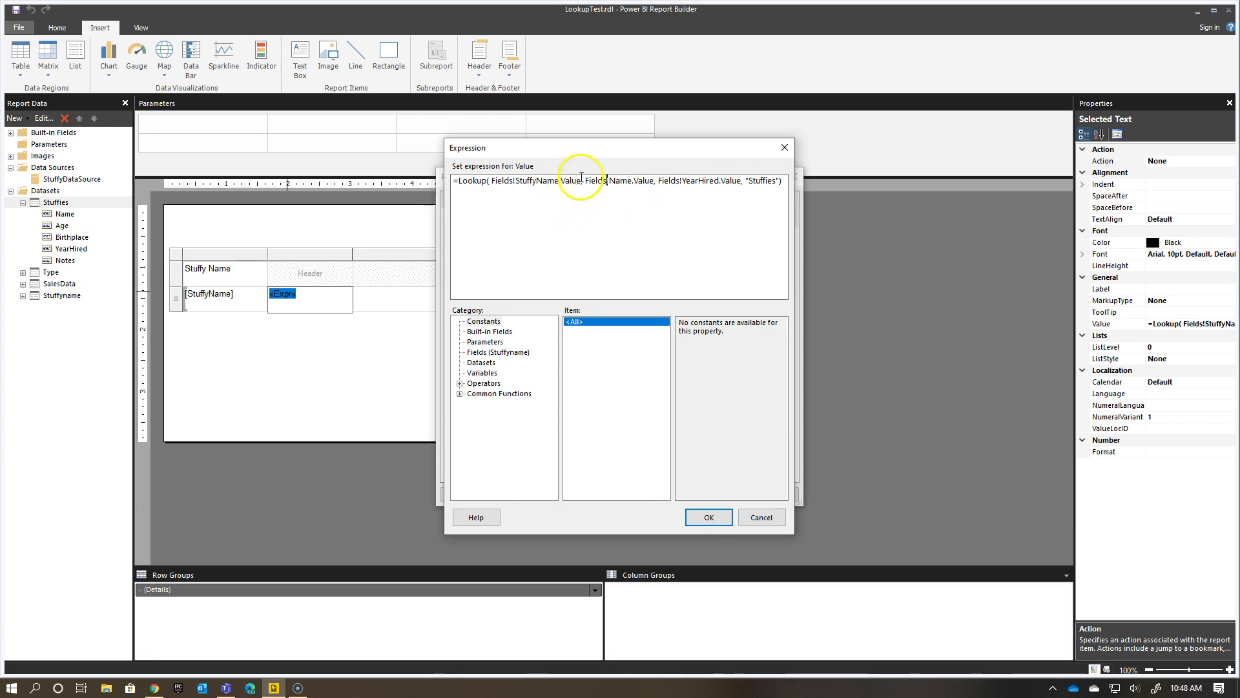
left_click_drag(581, 182, 492, 182)
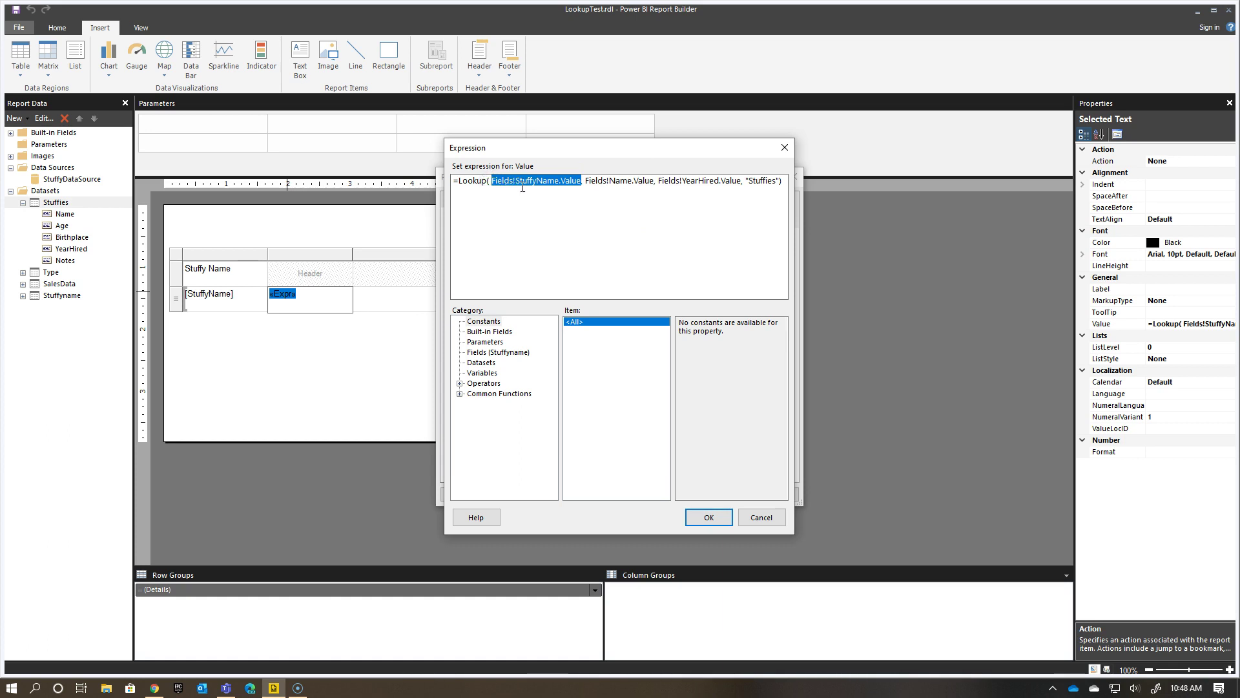
left_click(566, 203)
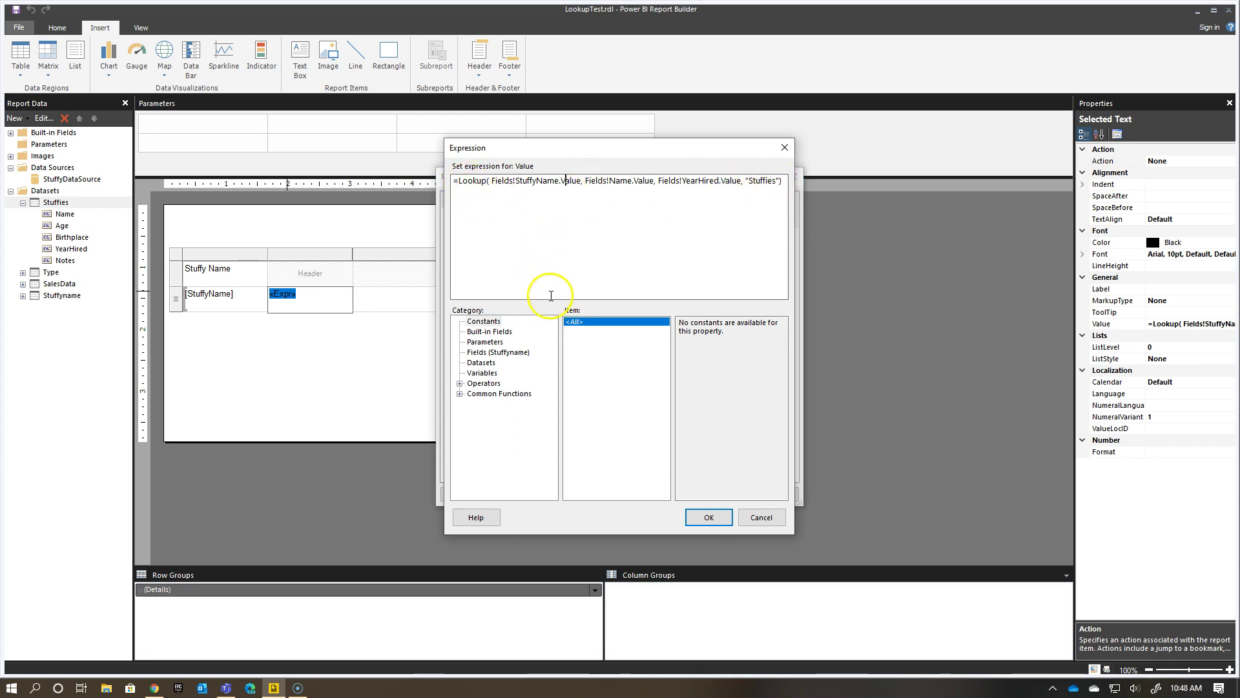
Browse the Fields and Datasets categories, including SalesData and Stuffyname, then cancel the expression editor.
left_click(489, 353)
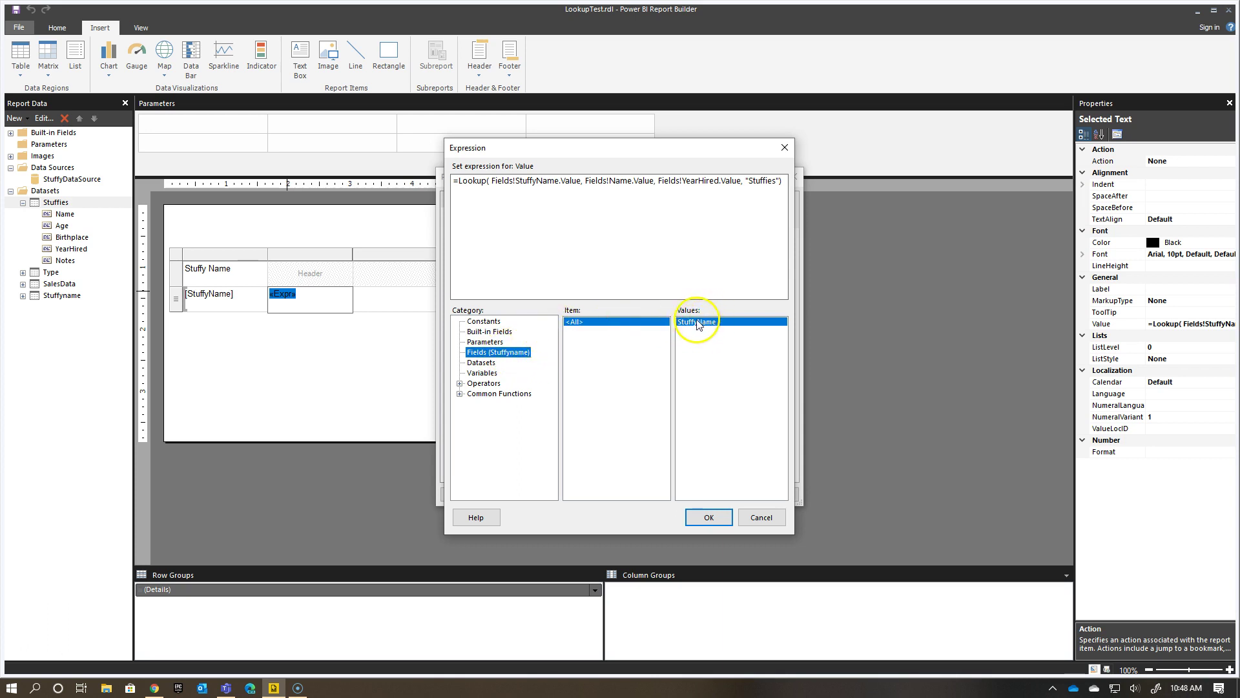
left_click(489, 363)
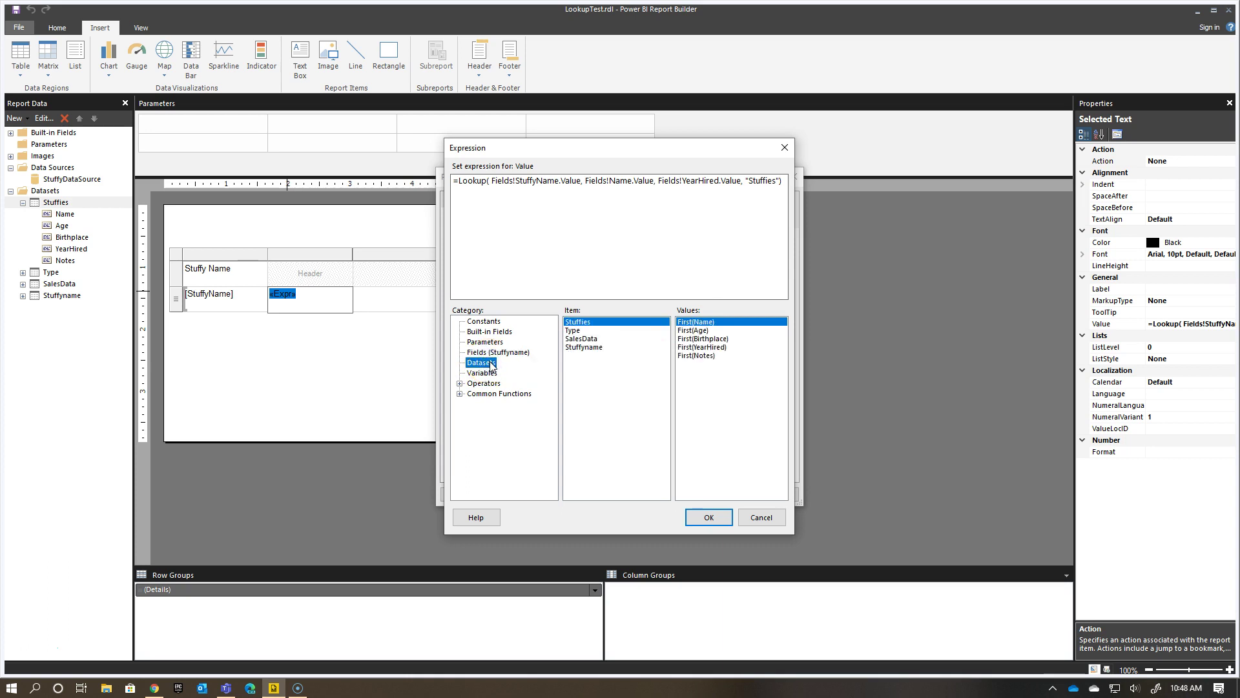
left_click(576, 338)
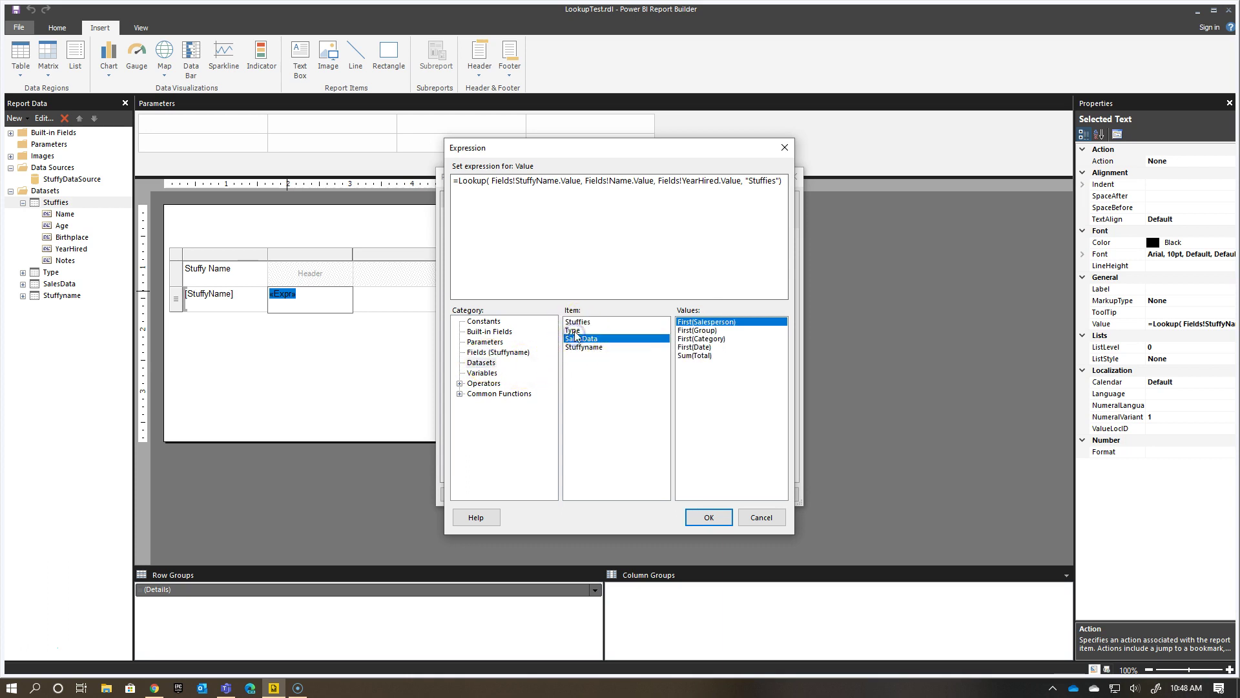
left_click(577, 347)
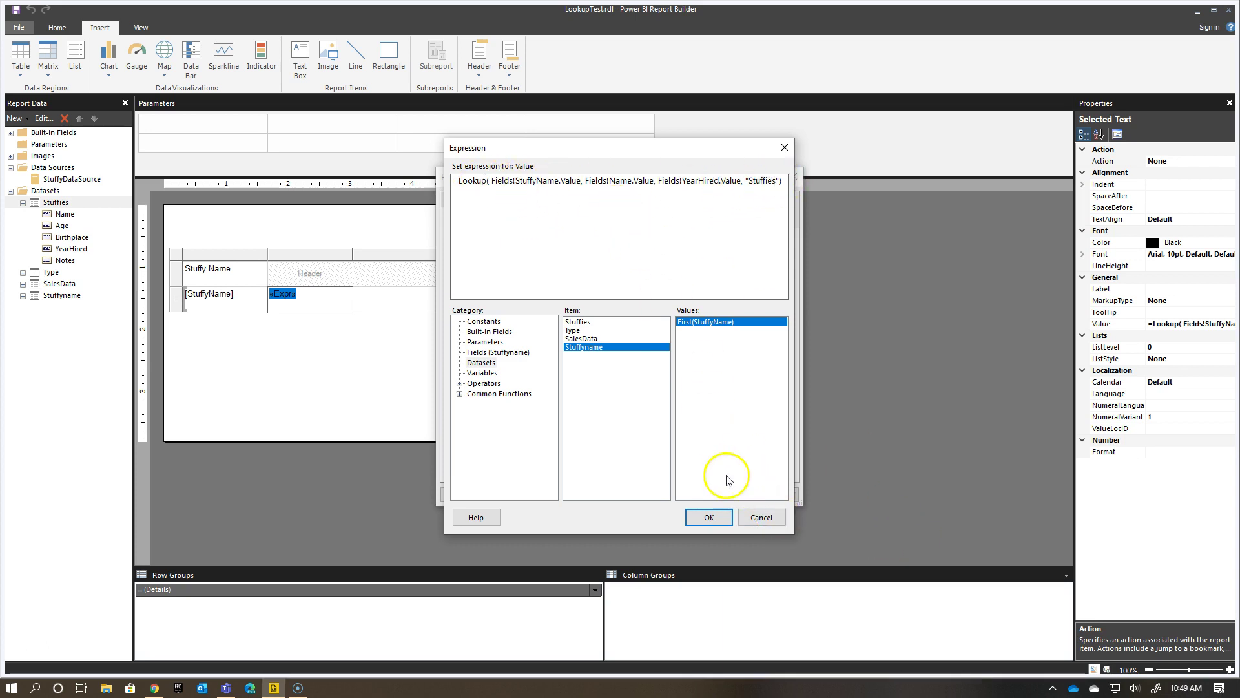
left_click(752, 517)
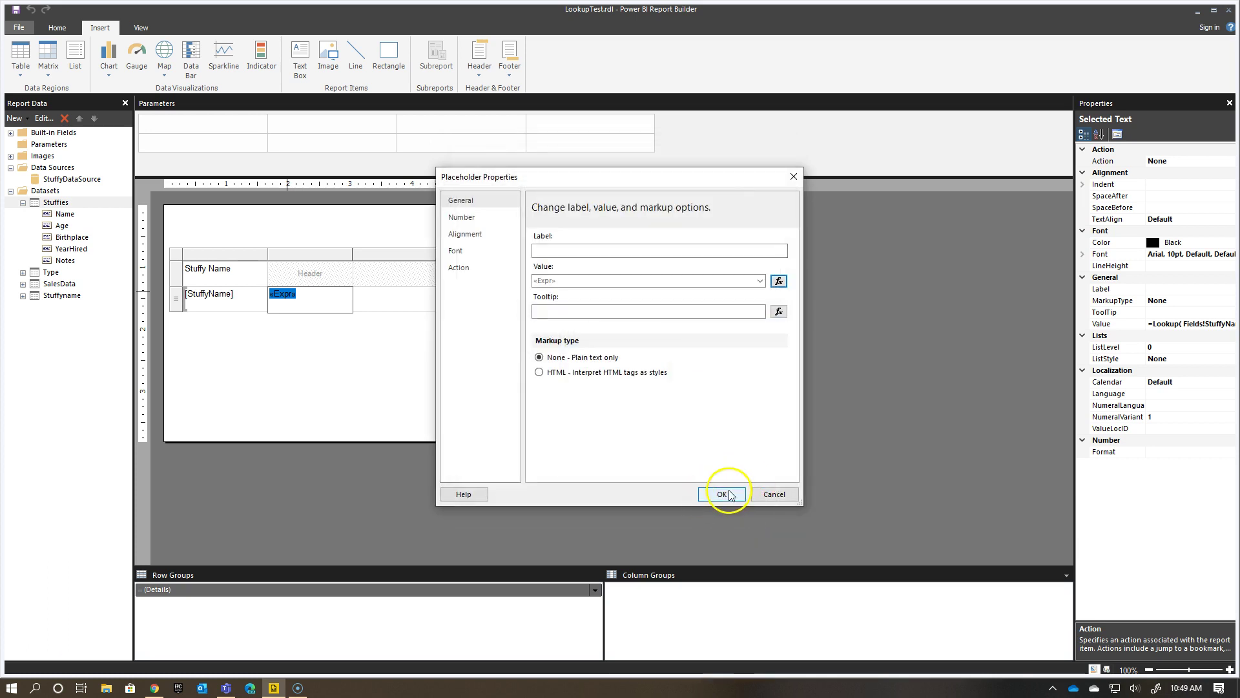
Confirm the placeholder, run the report to see each stuffy's YearHired, then return to Design.
left_click(722, 492)
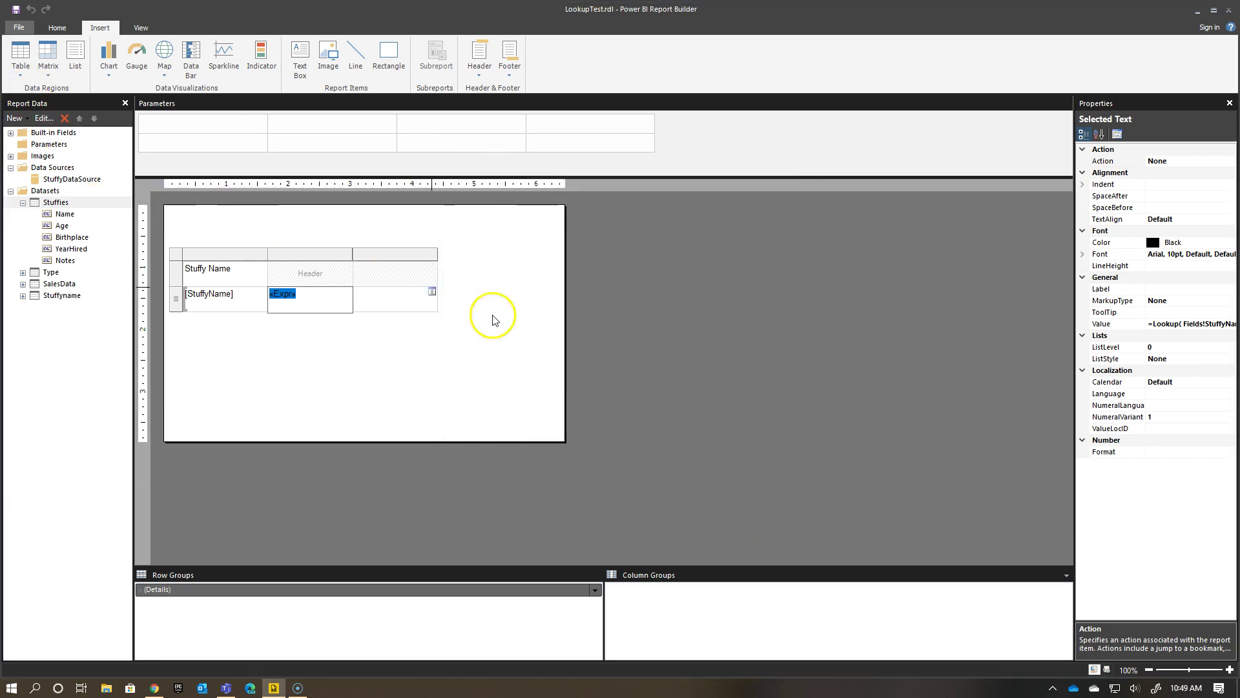
left_click(679, 310)
left_click(58, 27)
left_click(22, 56)
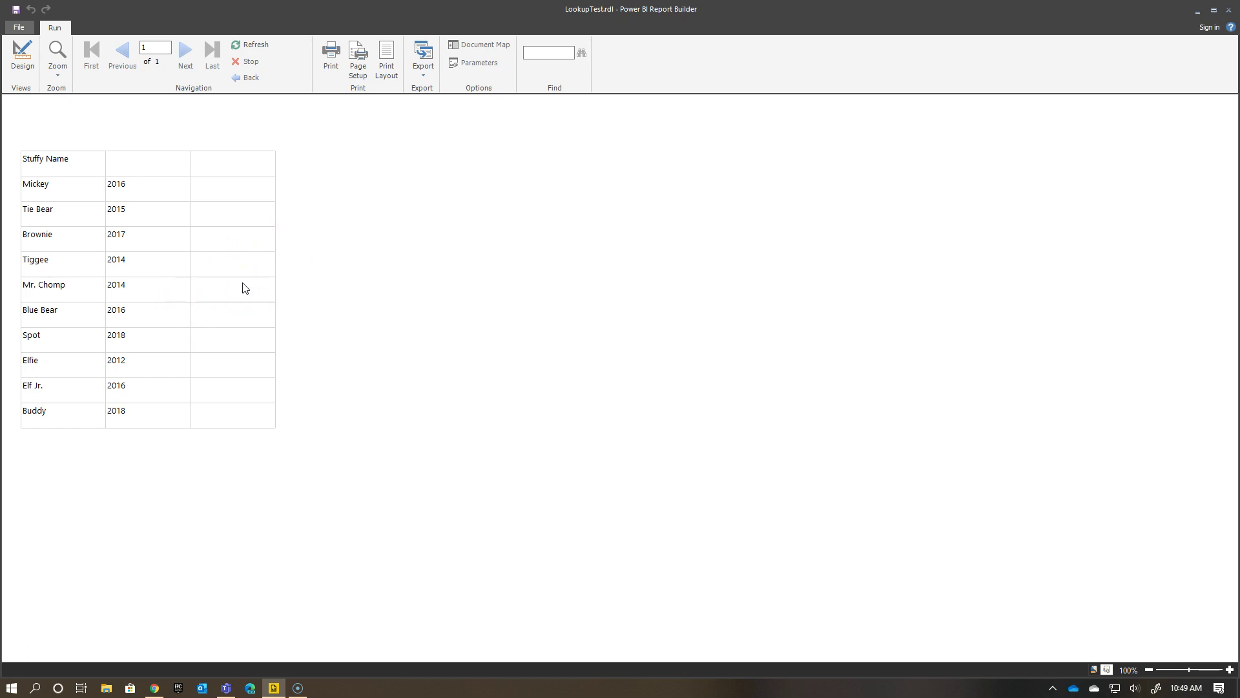
left_click(22, 53)
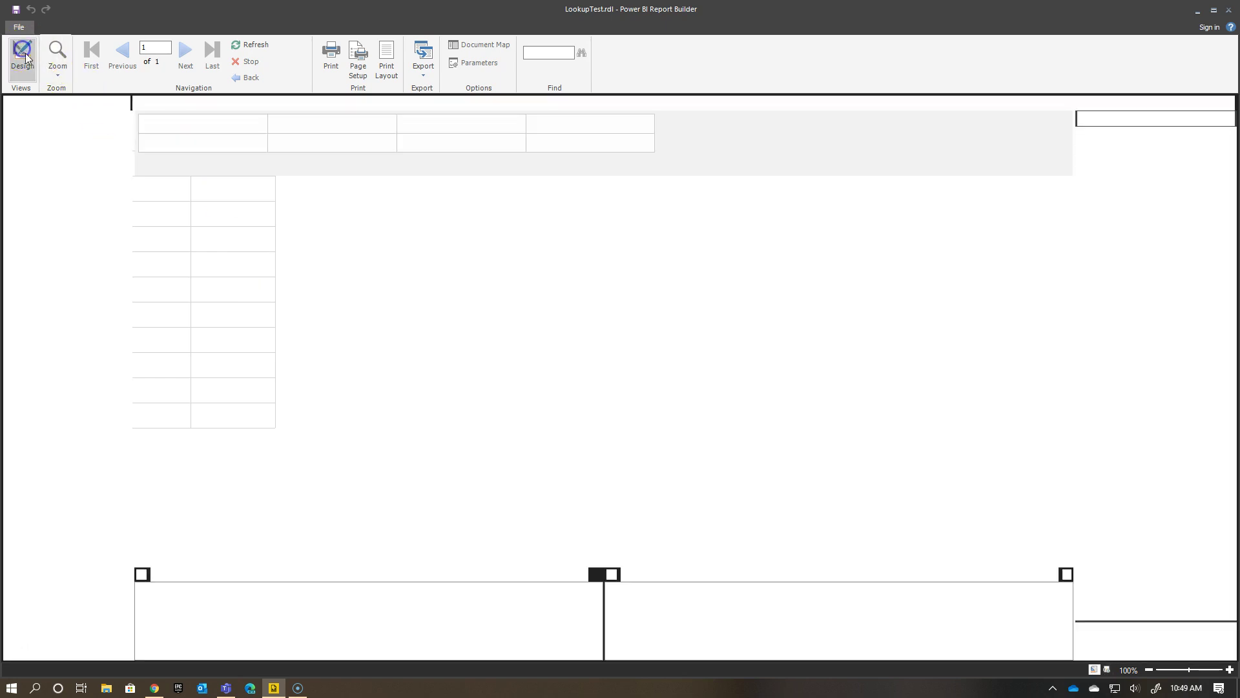